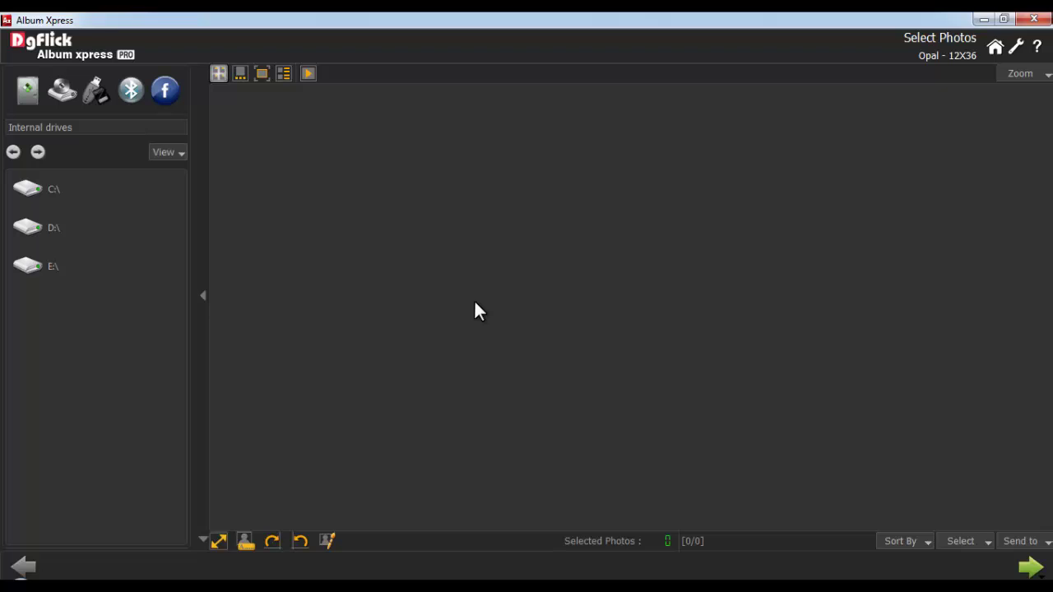
Browse to E:\Wedding Photos 2 so its 46 photos show, keeping Icon view
{"action": "double_click", "coordinate": [51, 264]}
{"action": "scroll", "coordinate": [83, 370], "scroll_direction": "down", "scroll_amount": 8}
{"action": "double_click", "coordinate": [93, 429]}
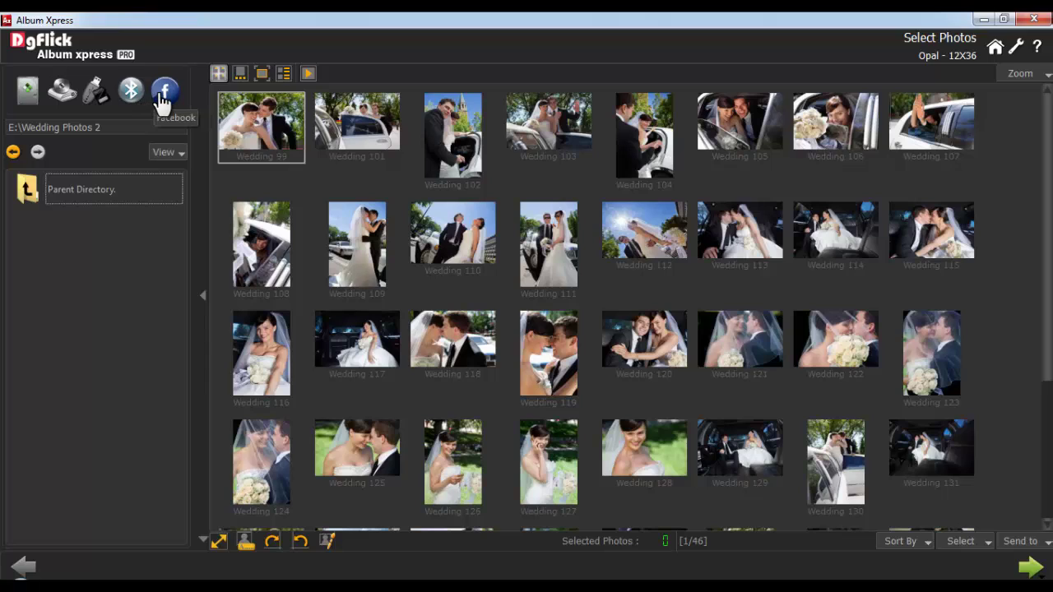
{"action": "left_click", "coordinate": [167, 152]}
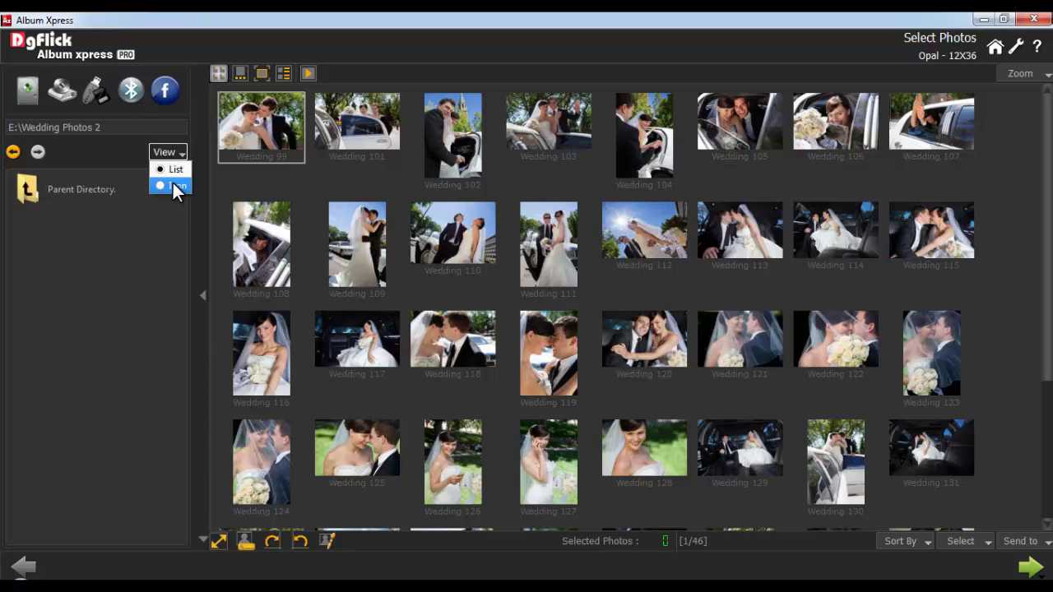
{"action": "left_click", "coordinate": [170, 153]}
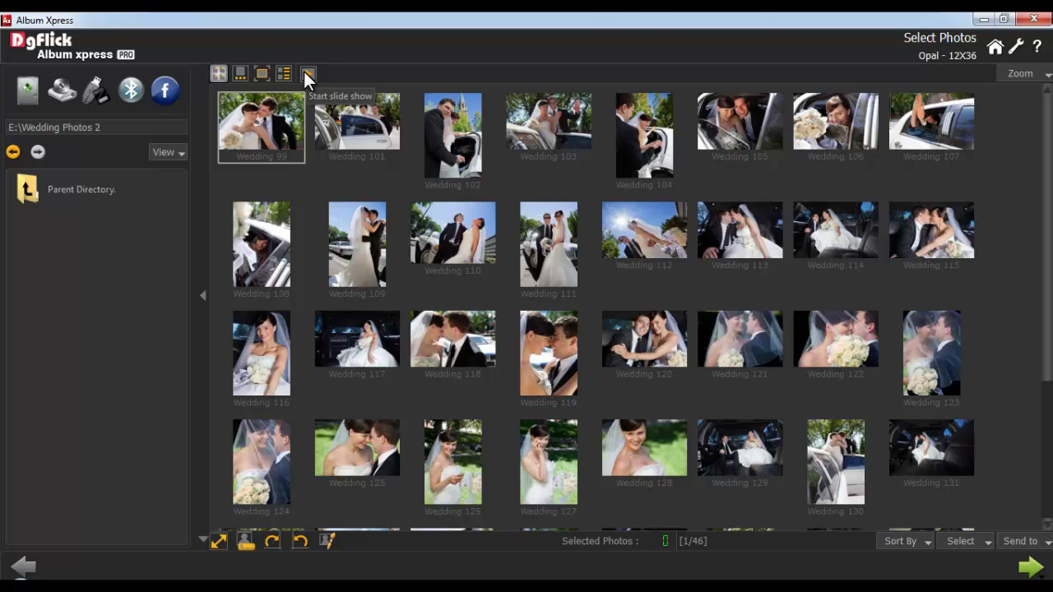
Enlarge thumbnails to six per row and open Wedding 99, 101, 103 and 110 in Edit photo
{"action": "left_click", "coordinate": [1020, 73]}
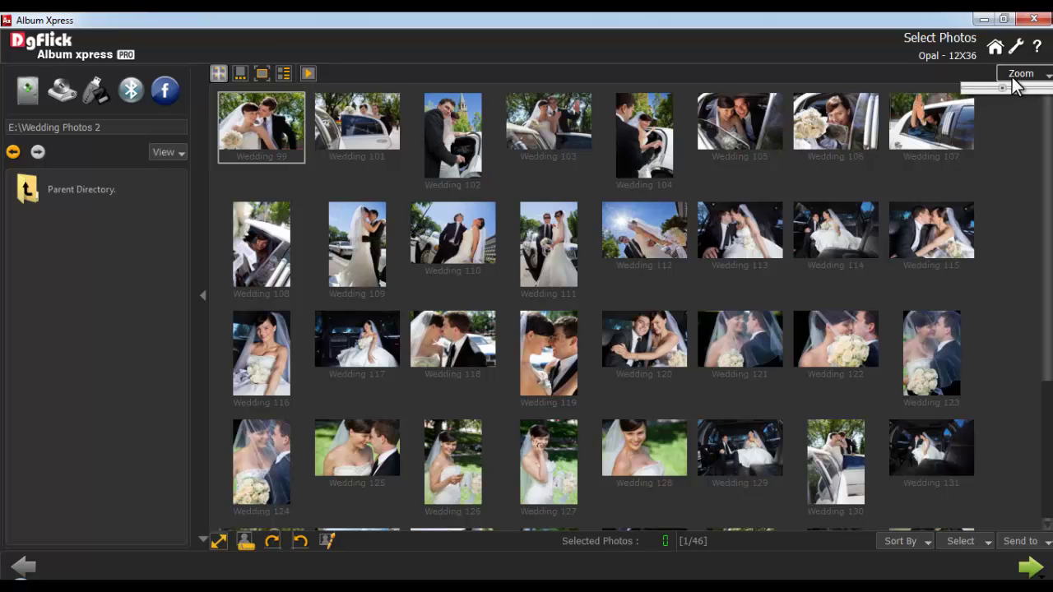
{"action": "left_click_drag", "start_coordinate": [1003, 86], "coordinate": [1018, 87]}
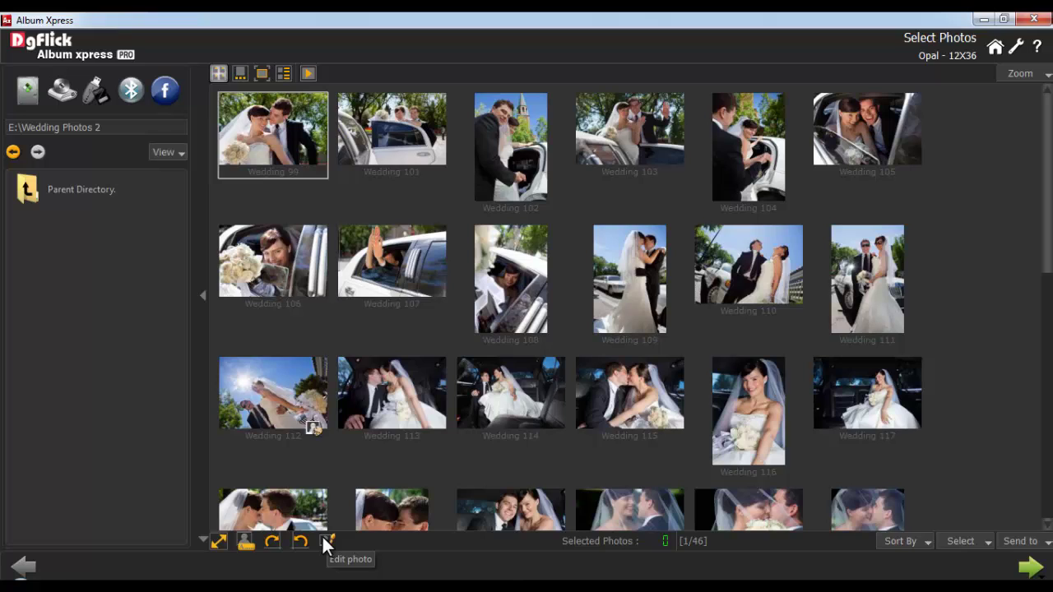
{"action": "left_click", "coordinate": [313, 164]}
{"action": "left_click", "coordinate": [407, 134]}
{"action": "left_click", "coordinate": [668, 160]}
{"action": "left_click", "coordinate": [739, 260]}
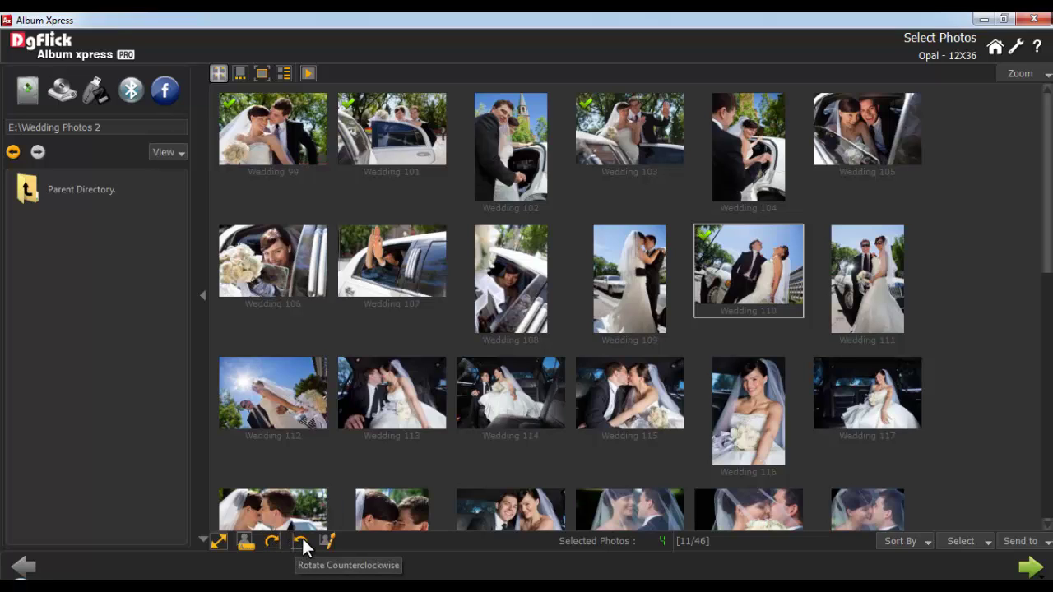
{"action": "left_click", "coordinate": [327, 541]}
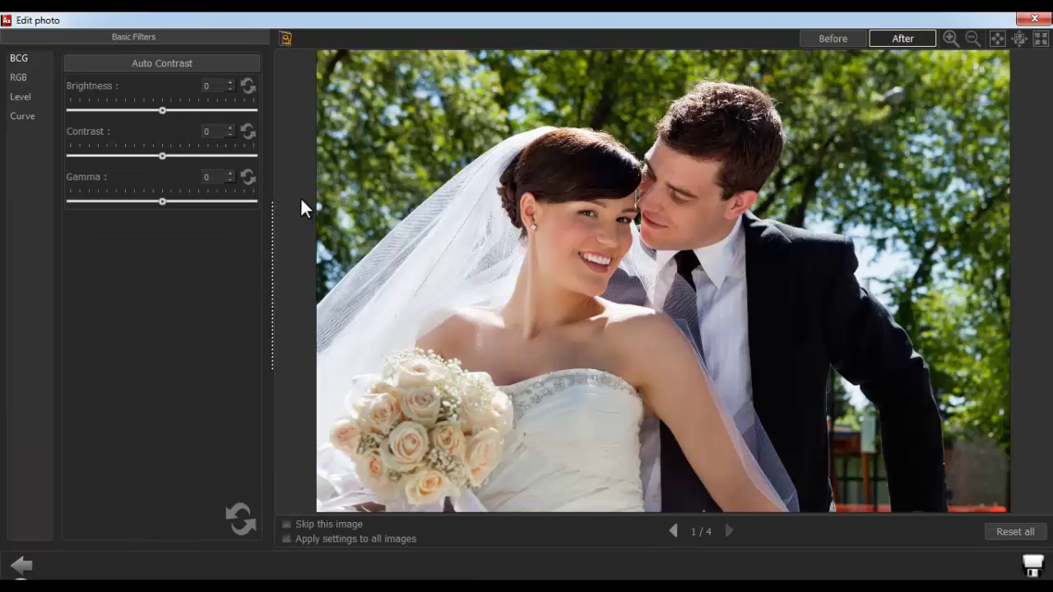
Try brightness 15 and contrast 10 on the first photo, then reset BCG to zero
{"action": "left_click", "coordinate": [15, 59]}
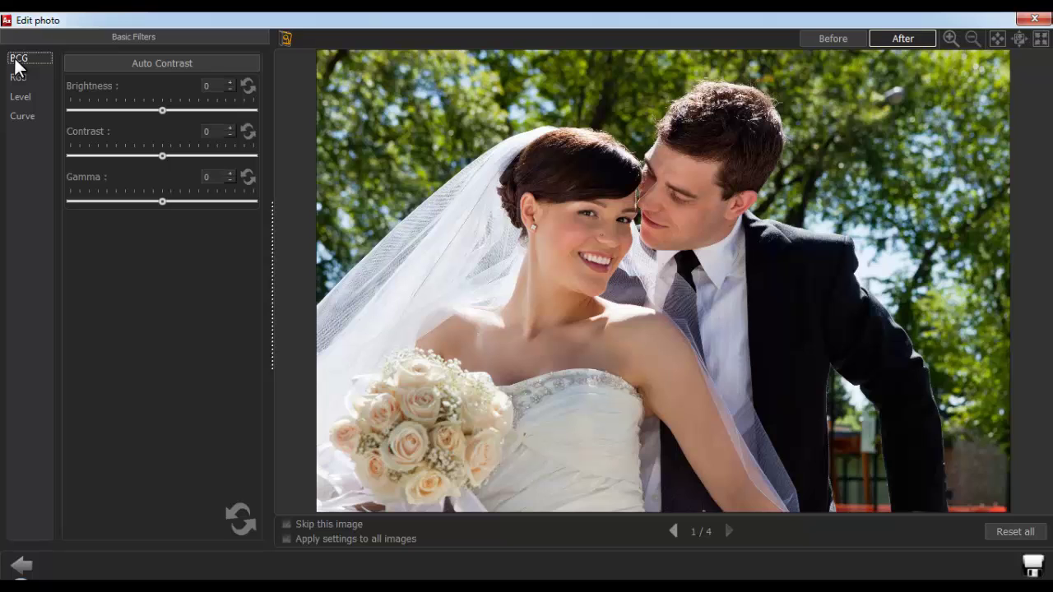
{"action": "left_click", "coordinate": [194, 86]}
{"action": "type", "text": "15"}
{"action": "left_click", "coordinate": [199, 135]}
{"action": "type", "text": "1015"}
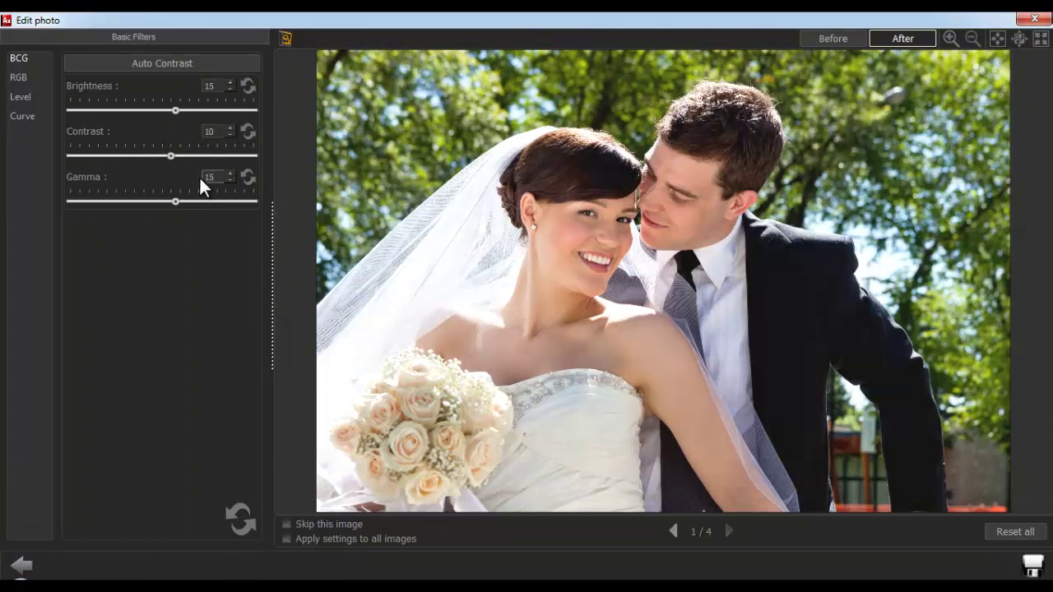
{"action": "left_click", "coordinate": [237, 514]}
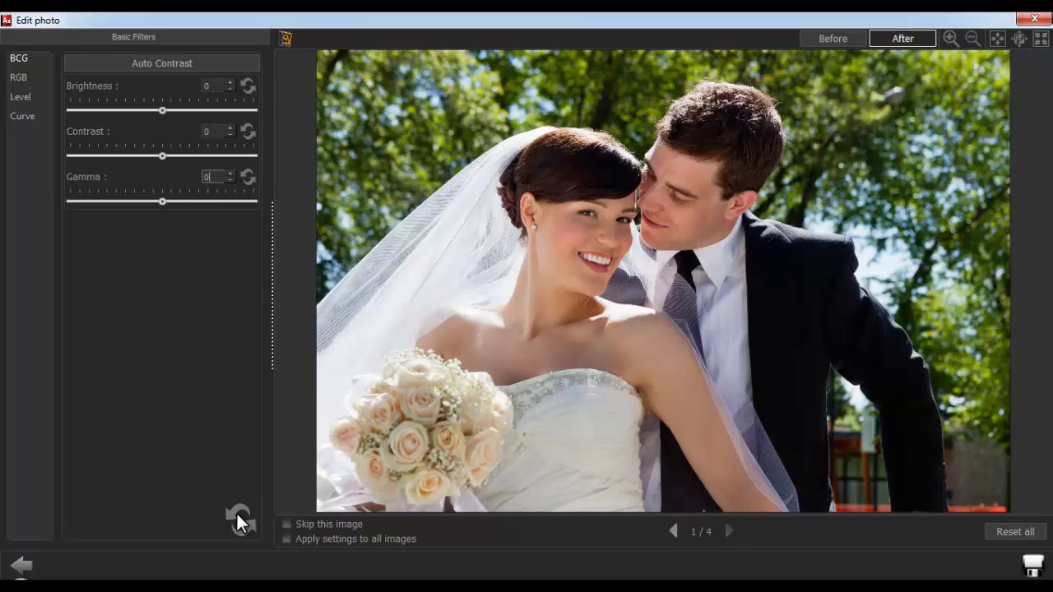
Try red -15, green -10 and blue 10, then reset the RGB values to zero
{"action": "left_click", "coordinate": [17, 76]}
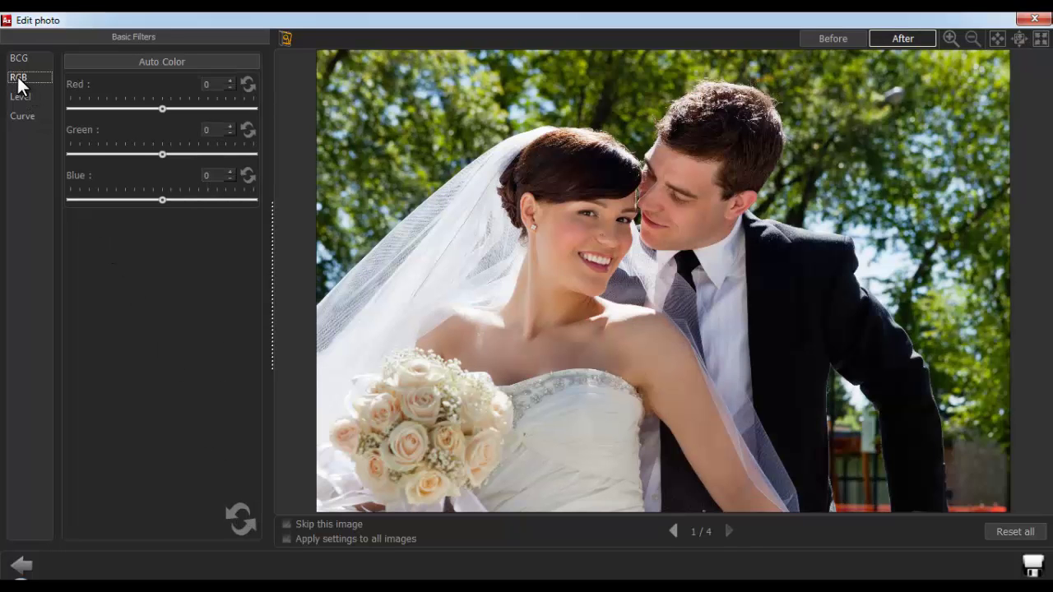
{"action": "left_click", "coordinate": [205, 84]}
{"action": "type", "text": "-15"}
{"action": "left_click", "coordinate": [205, 130]}
{"action": "type", "text": "-10"}
{"action": "left_click", "coordinate": [207, 175]}
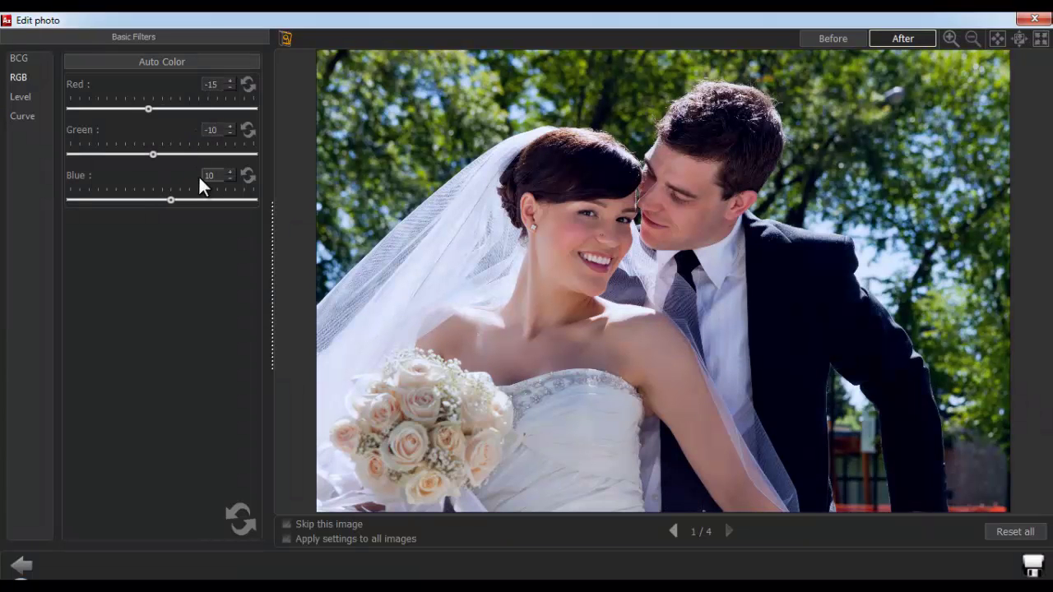
{"action": "left_click", "coordinate": [239, 517]}
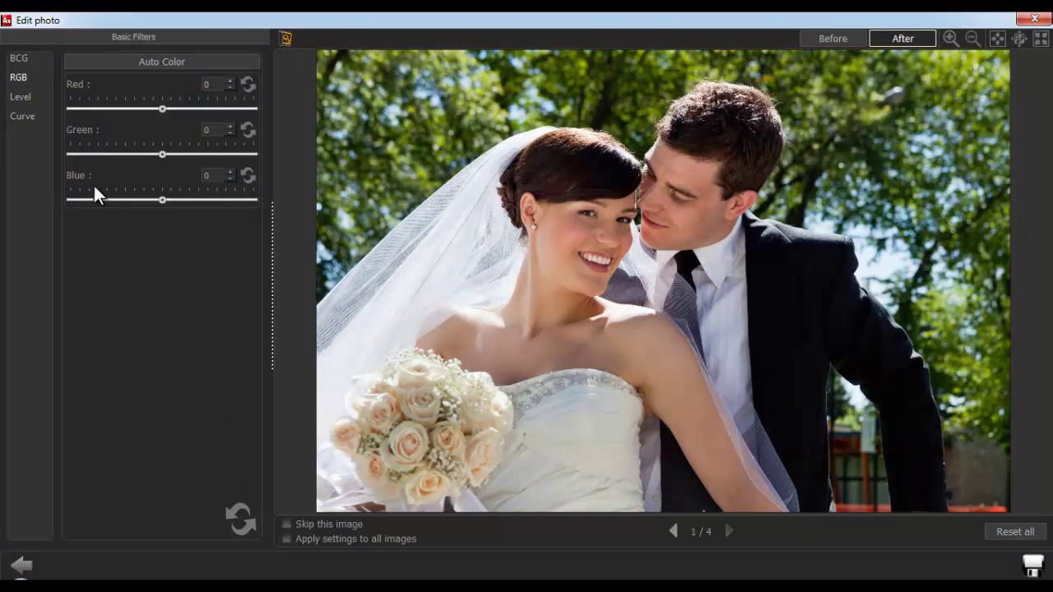
Set levels input black to 14 and output white to 241, then revert to the original photo
{"action": "left_click", "coordinate": [20, 97]}
{"action": "left_click_drag", "start_coordinate": [75, 267], "coordinate": [83, 266]}
{"action": "left_click_drag", "start_coordinate": [248, 346], "coordinate": [242, 348]}
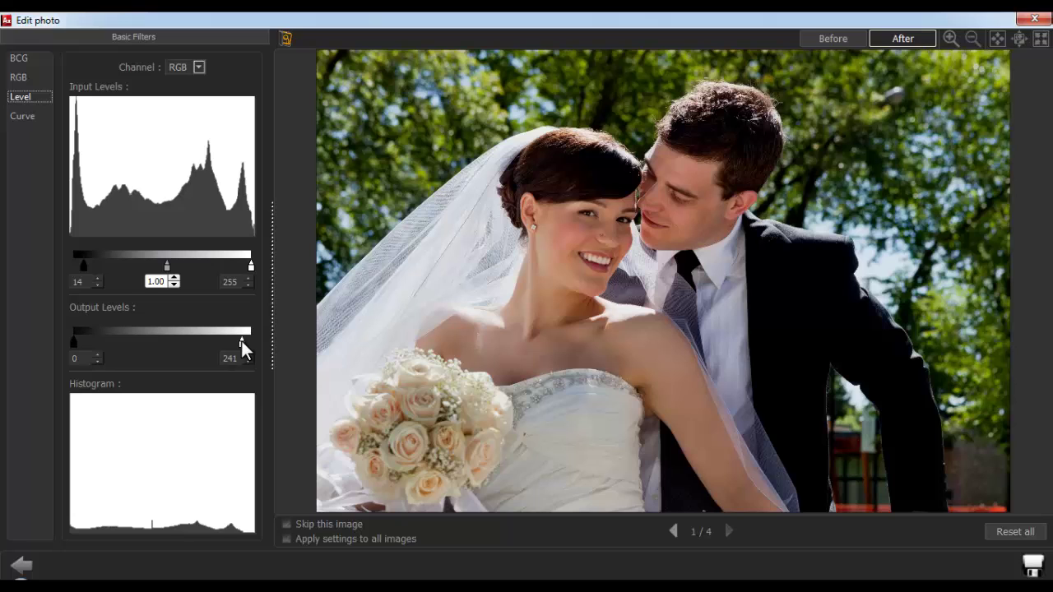
{"action": "left_click", "coordinate": [286, 40]}
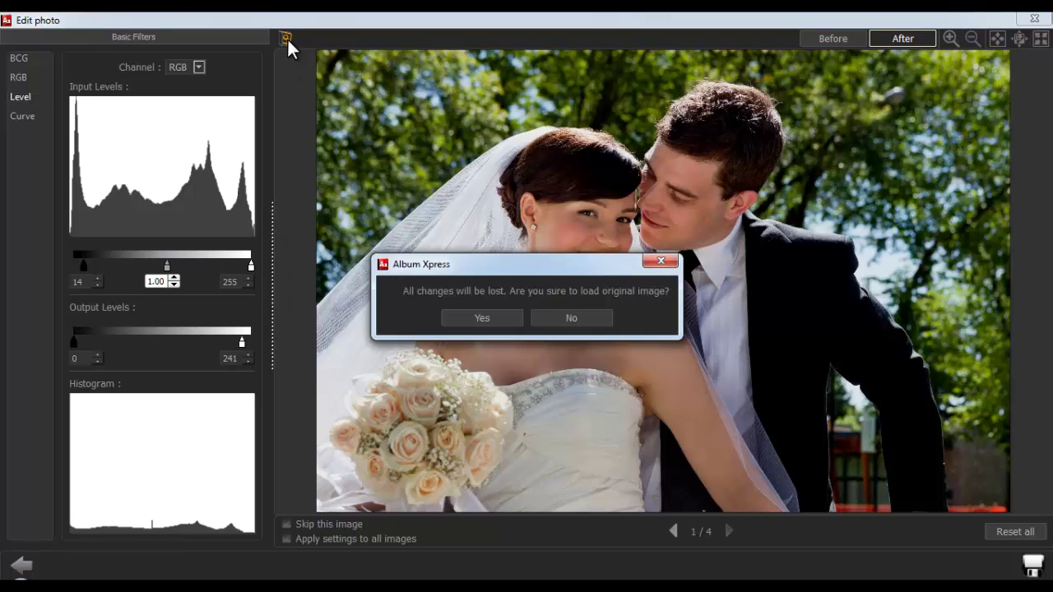
{"action": "left_click", "coordinate": [478, 321]}
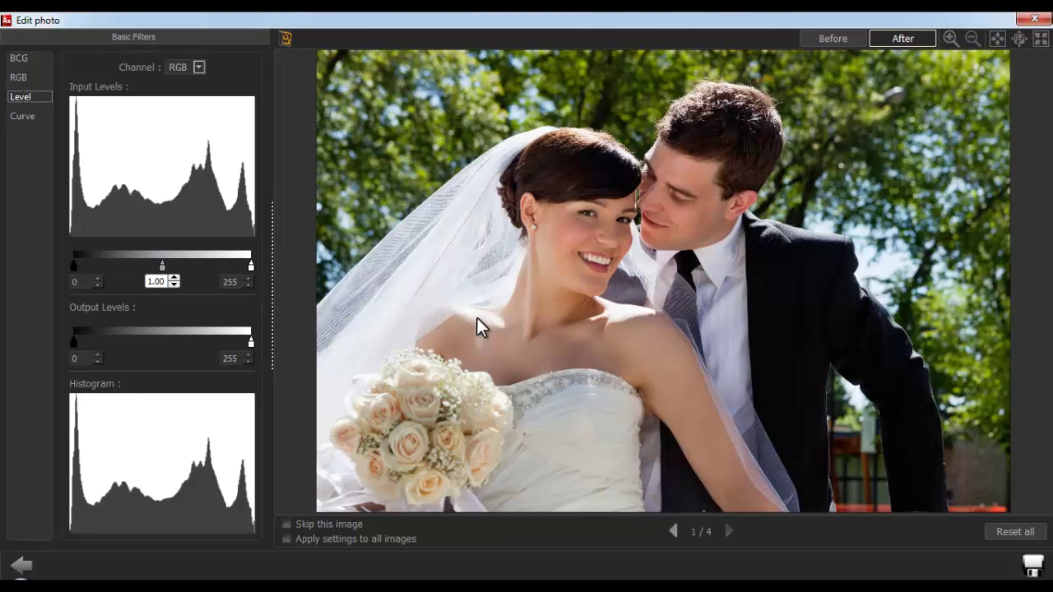
Brighten the photos with an upward tone curve and apply it to all selected images
{"action": "left_click", "coordinate": [23, 116]}
{"action": "mouse_move", "coordinate": [163, 172]}
{"action": "left_mouse_down"}
{"action": "mouse_move", "coordinate": [153, 173]}
{"action": "mouse_move", "coordinate": [164, 183]}
{"action": "left_mouse_up"}
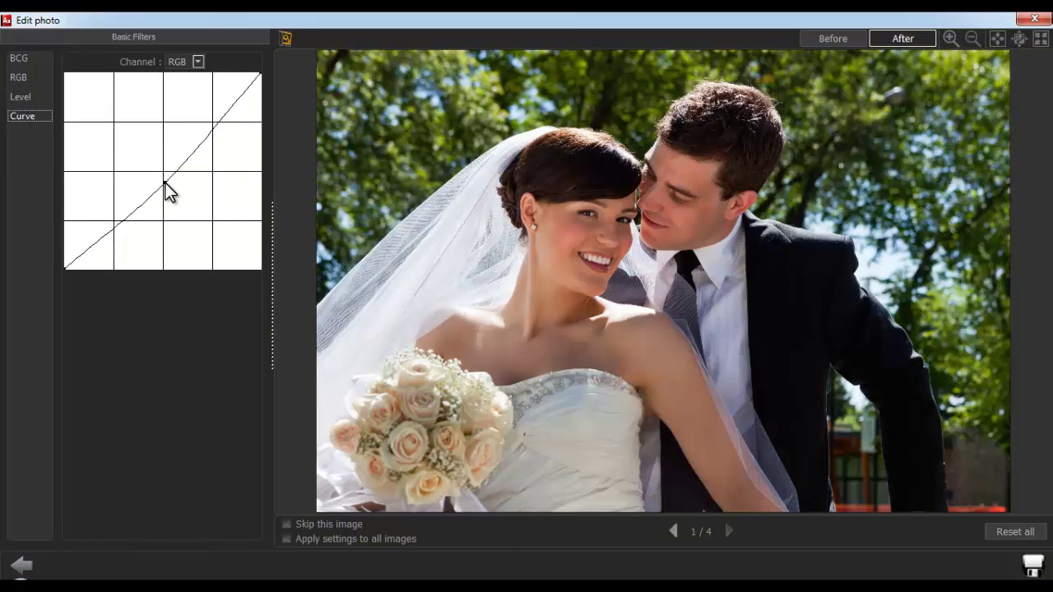
{"action": "left_click", "coordinate": [728, 533]}
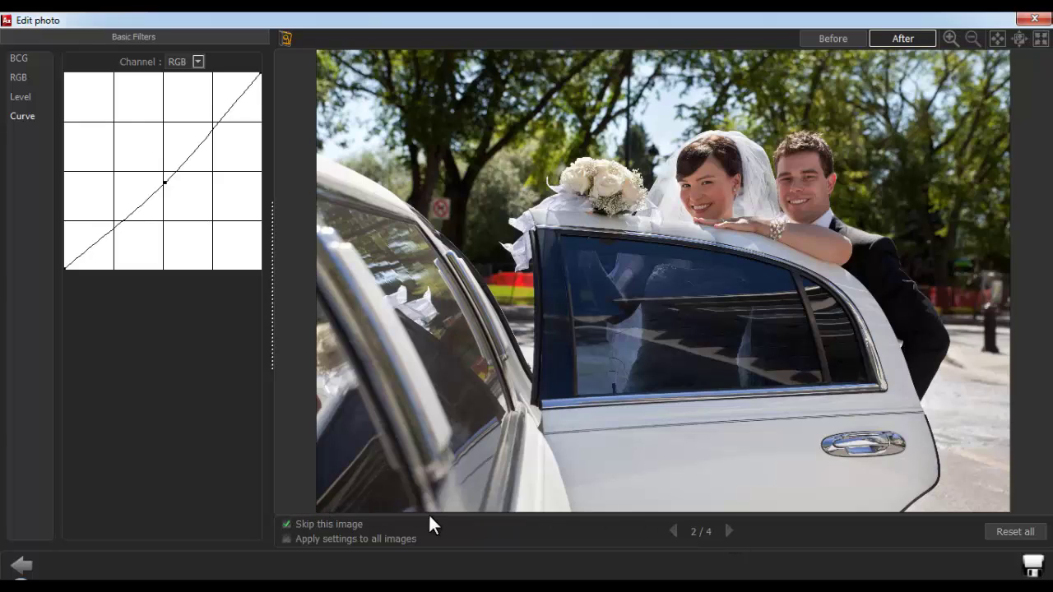
{"action": "left_click", "coordinate": [728, 532]}
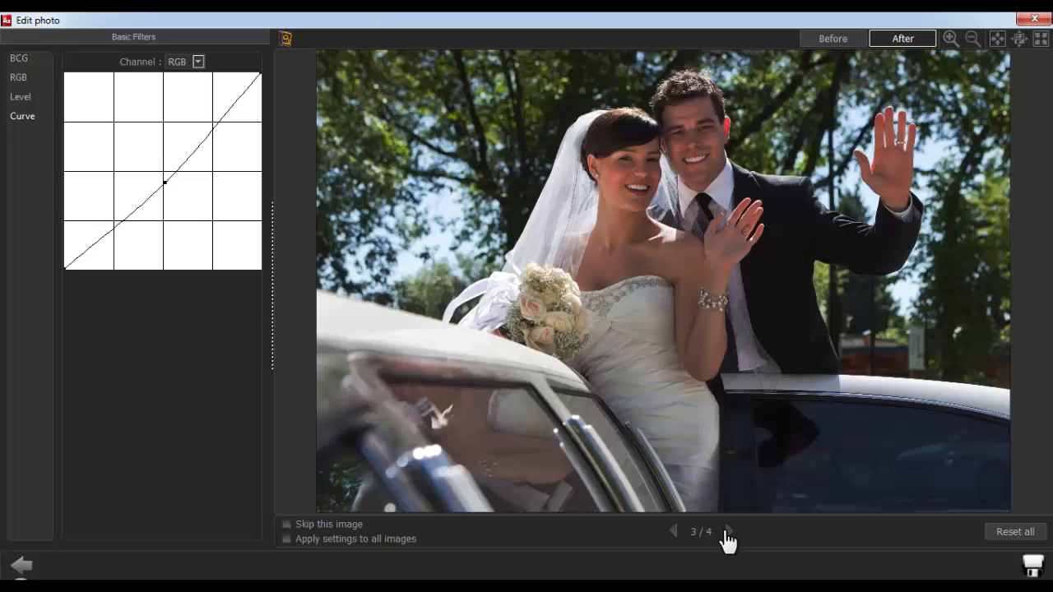
{"action": "left_click_drag", "start_coordinate": [165, 182], "coordinate": [150, 169]}
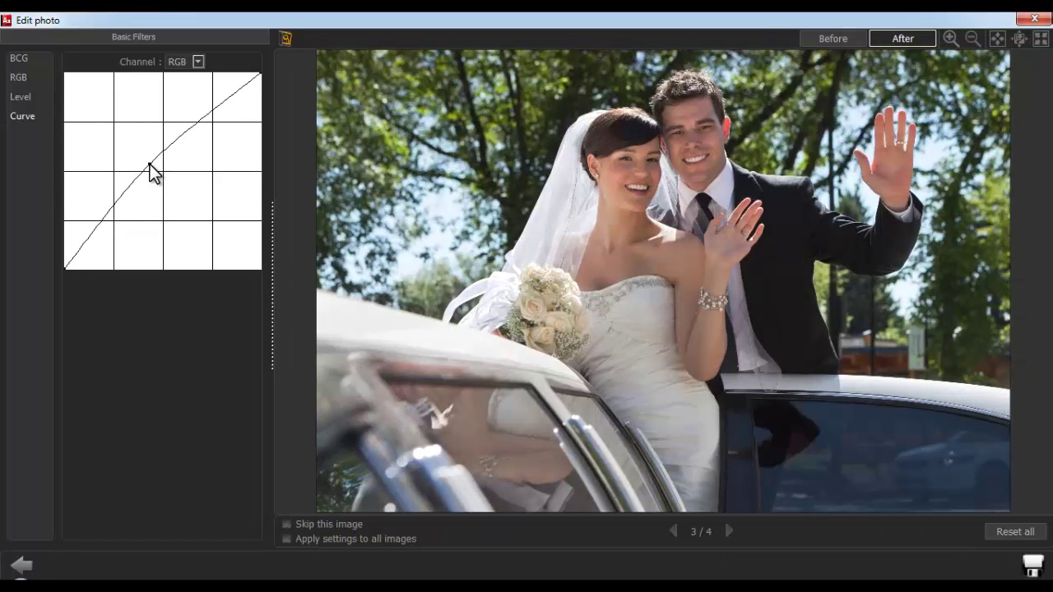
{"action": "left_click", "coordinate": [285, 539]}
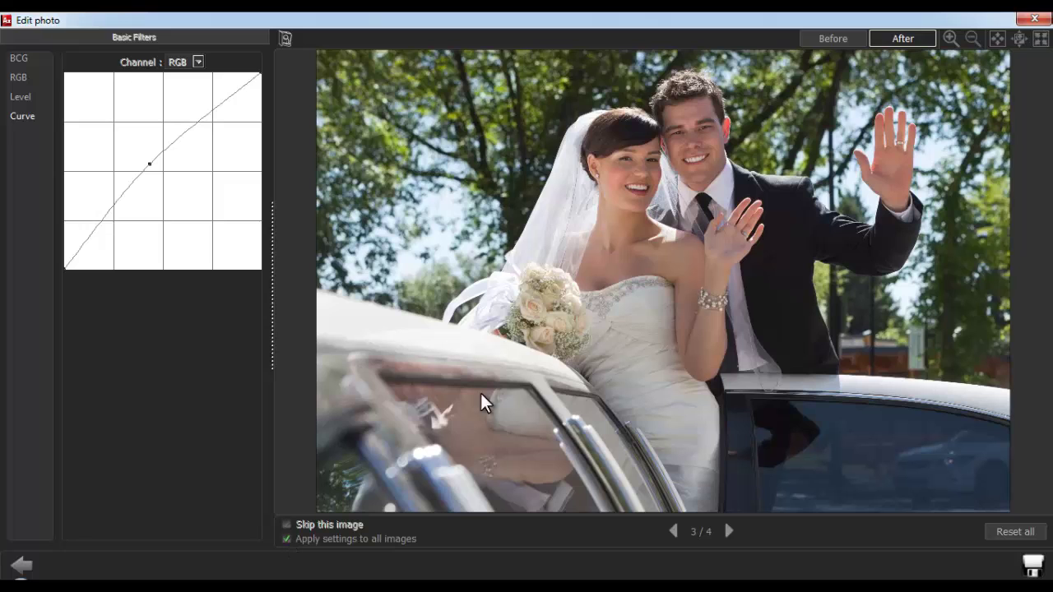
Compare the third photo against its original, then zoom in and back out
{"action": "left_click", "coordinate": [839, 39]}
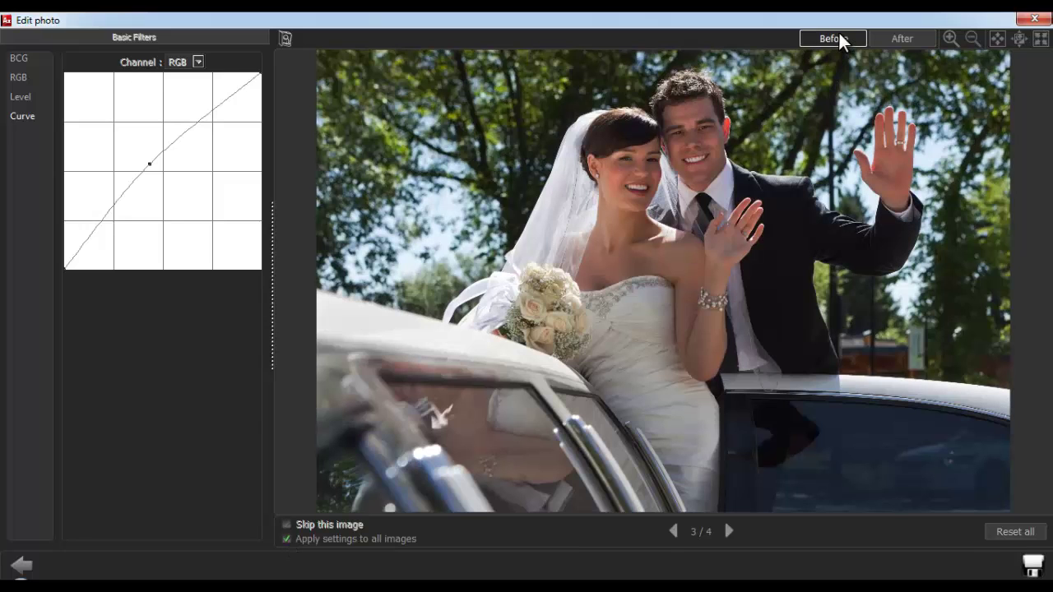
{"action": "left_click", "coordinate": [900, 40]}
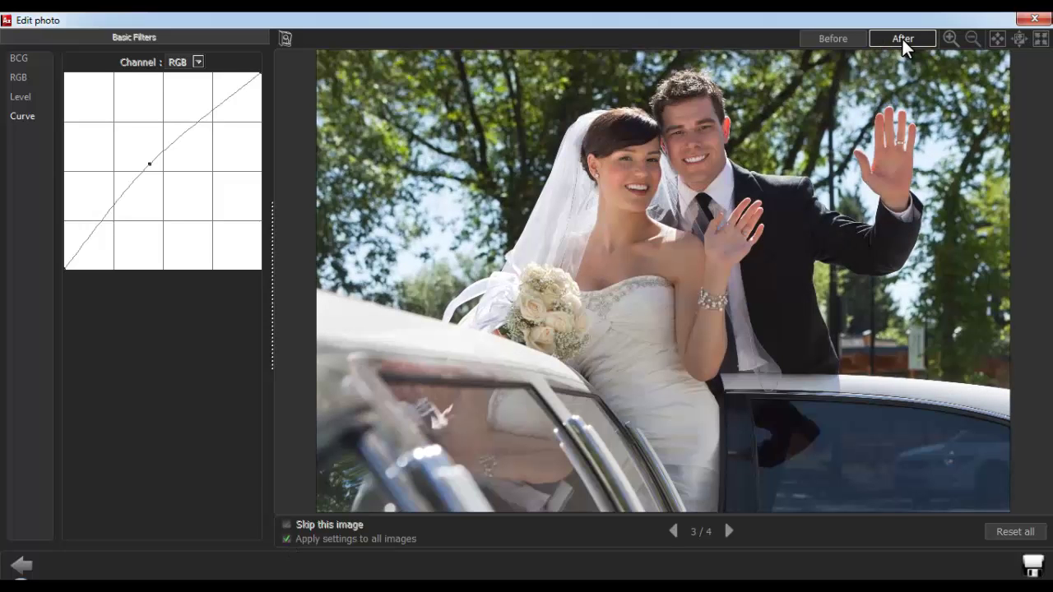
{"action": "left_click", "coordinate": [950, 38]}
{"action": "left_click", "coordinate": [971, 38]}
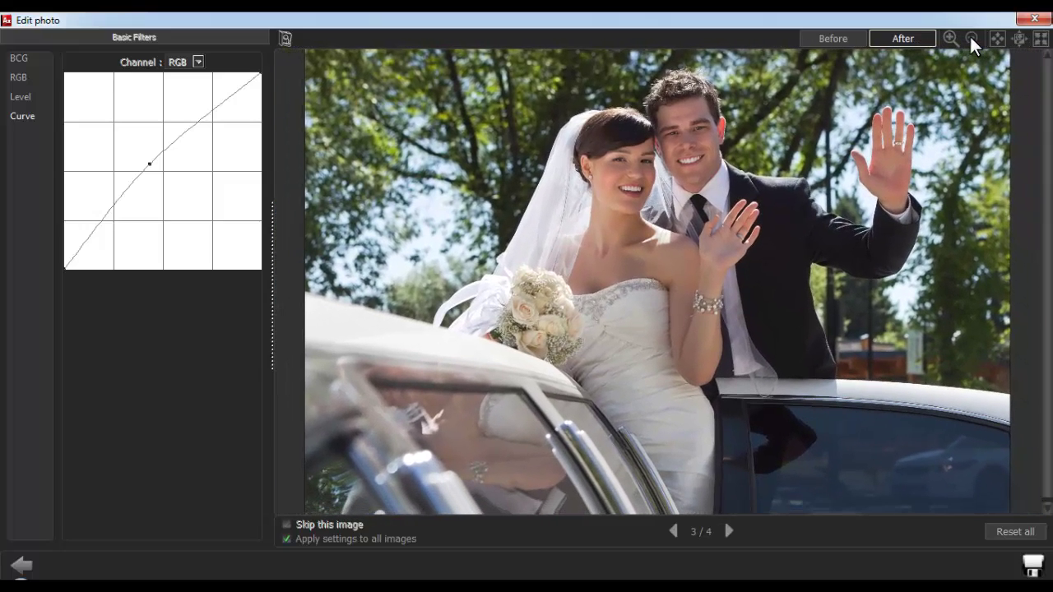
Zoom in and pan to inspect detail, fit the photo to window, and toggle full screen
{"action": "left_click", "coordinate": [1018, 39]}
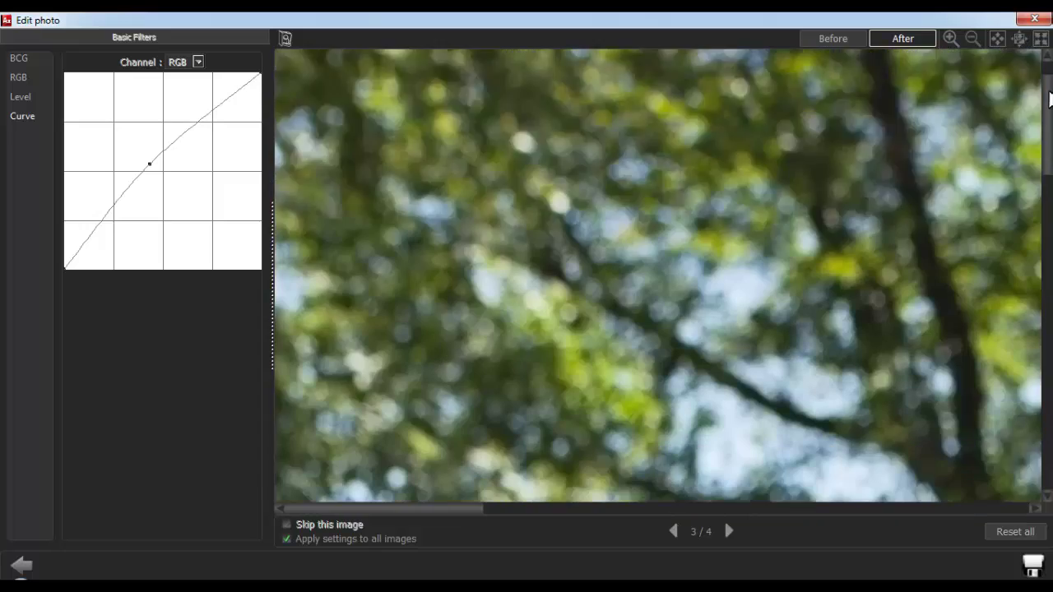
{"action": "left_click_drag", "start_coordinate": [449, 508], "coordinate": [712, 536]}
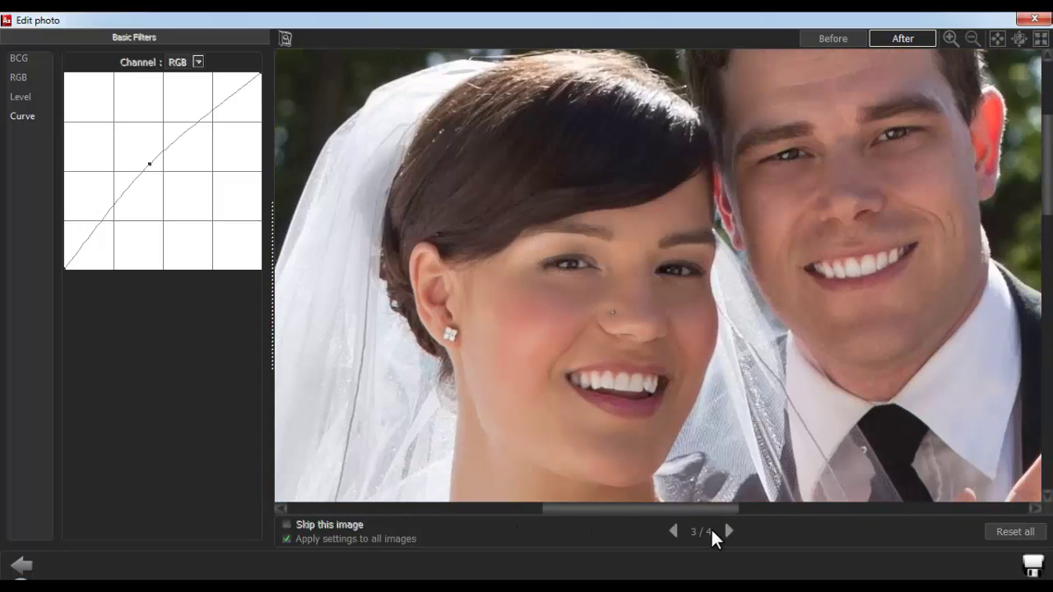
{"action": "left_click", "coordinate": [996, 38]}
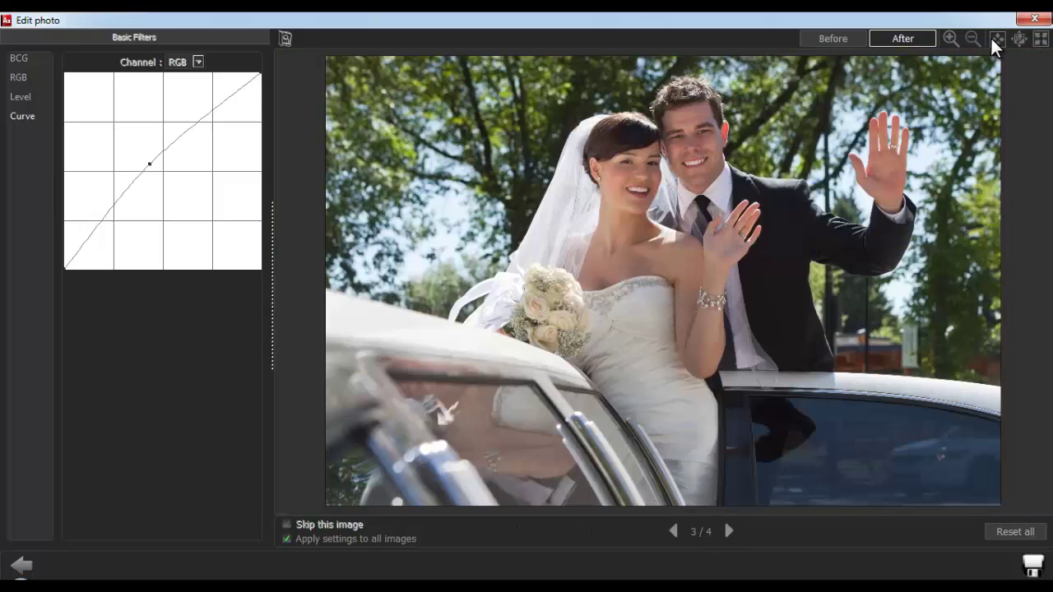
{"action": "left_click", "coordinate": [1041, 39]}
{"action": "left_click", "coordinate": [1041, 40]}
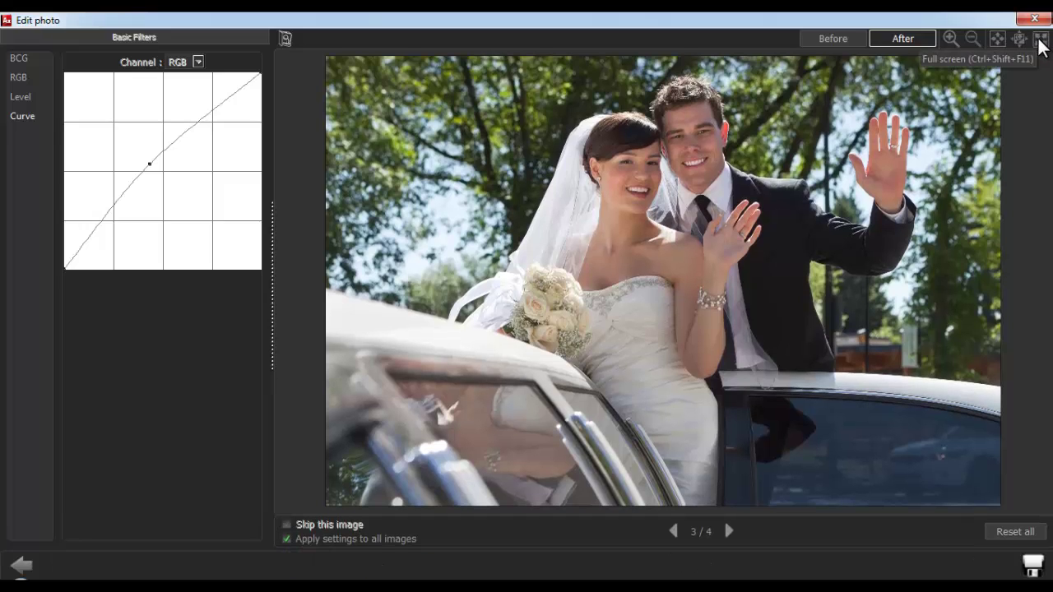
Process the edits and set the Resize dialog to scale the four photos to 75%
{"action": "left_click", "coordinate": [1033, 566]}
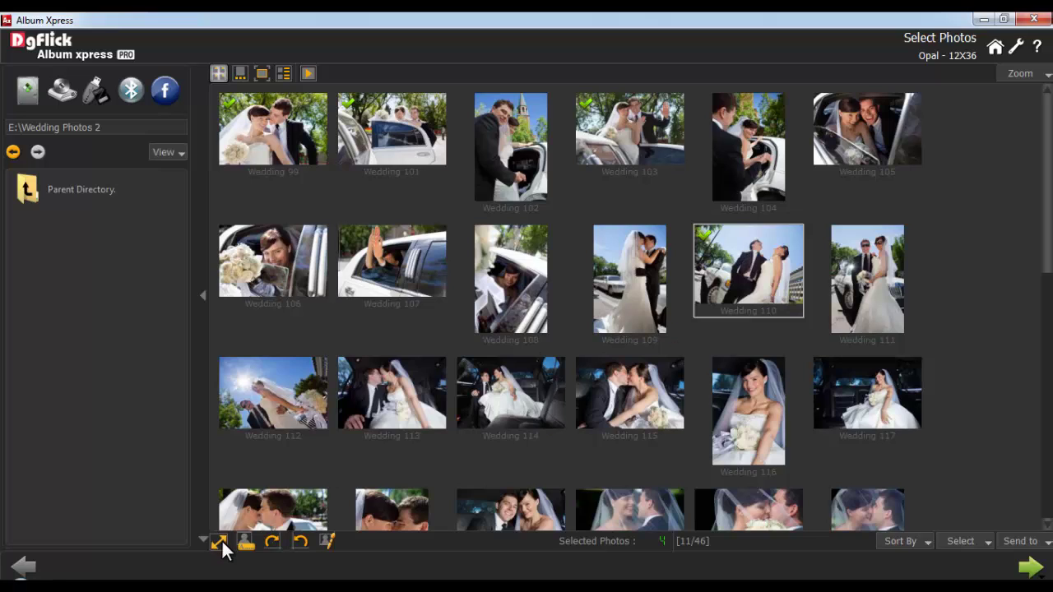
{"action": "left_click", "coordinate": [219, 541]}
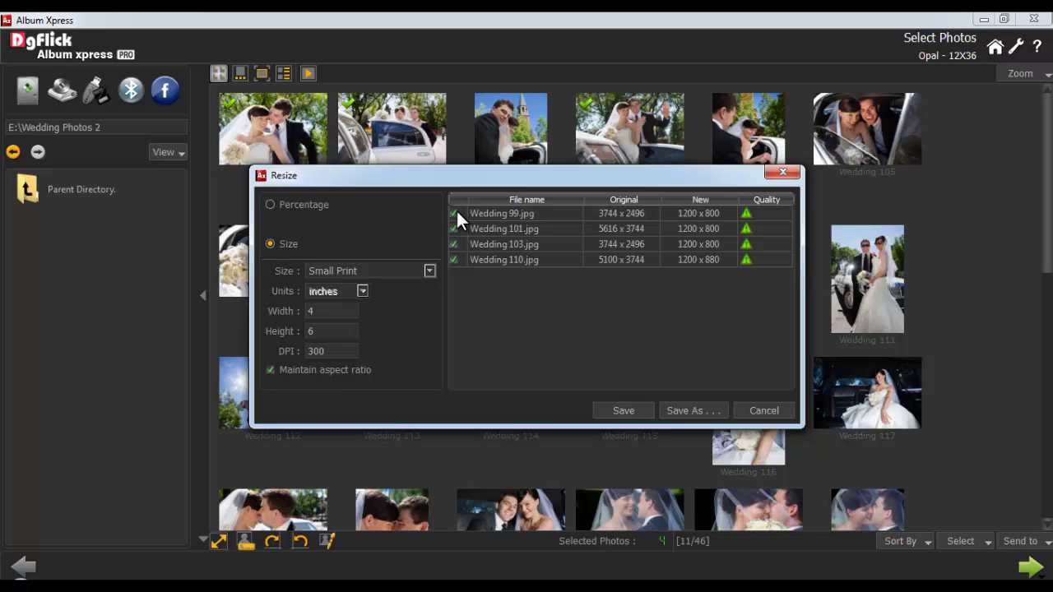
{"action": "left_click", "coordinate": [274, 204]}
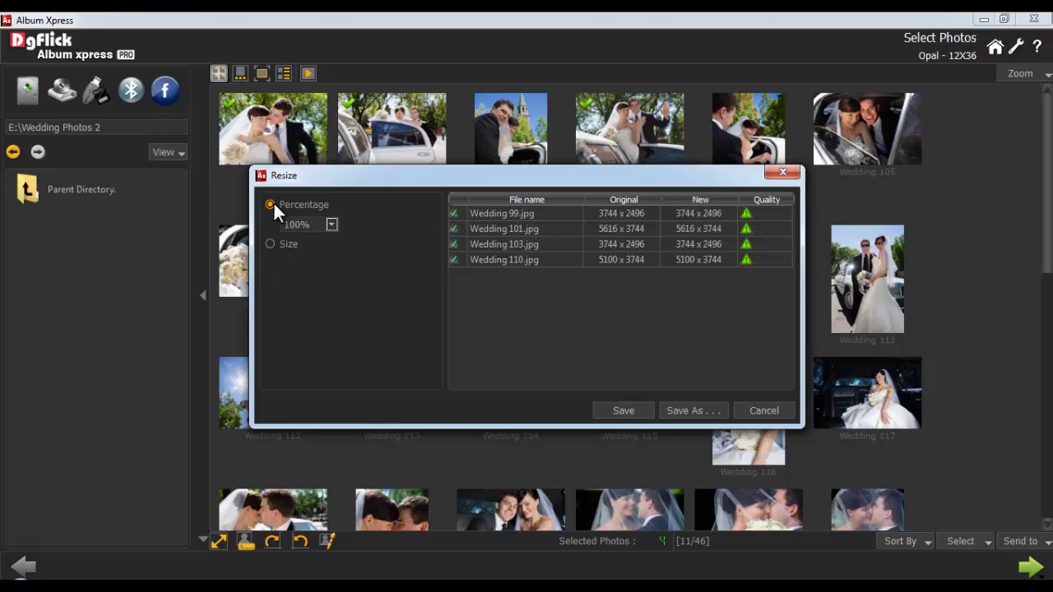
{"action": "left_click", "coordinate": [330, 224]}
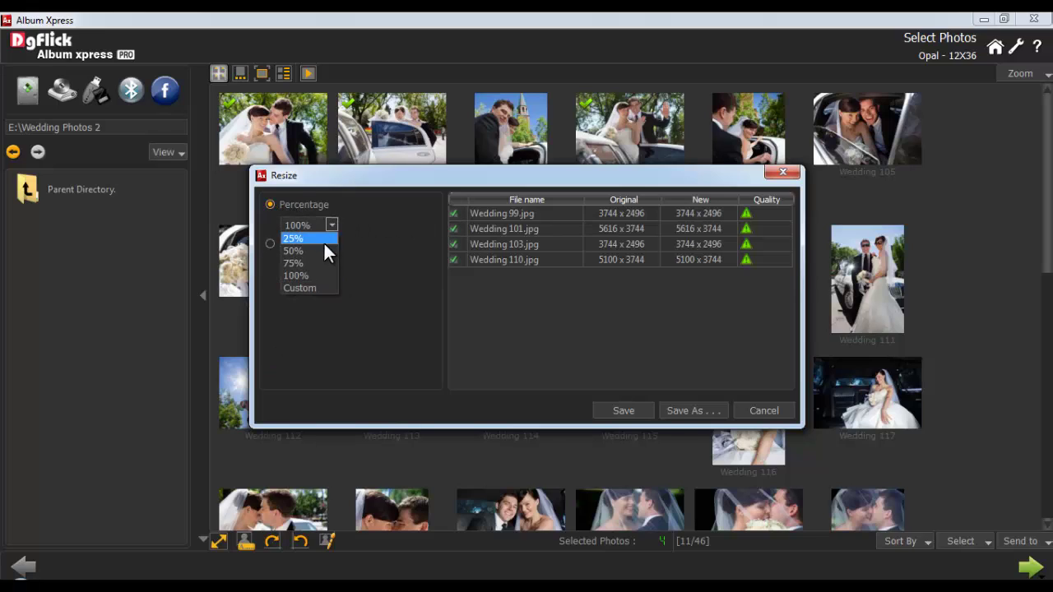
{"action": "left_click", "coordinate": [313, 262]}
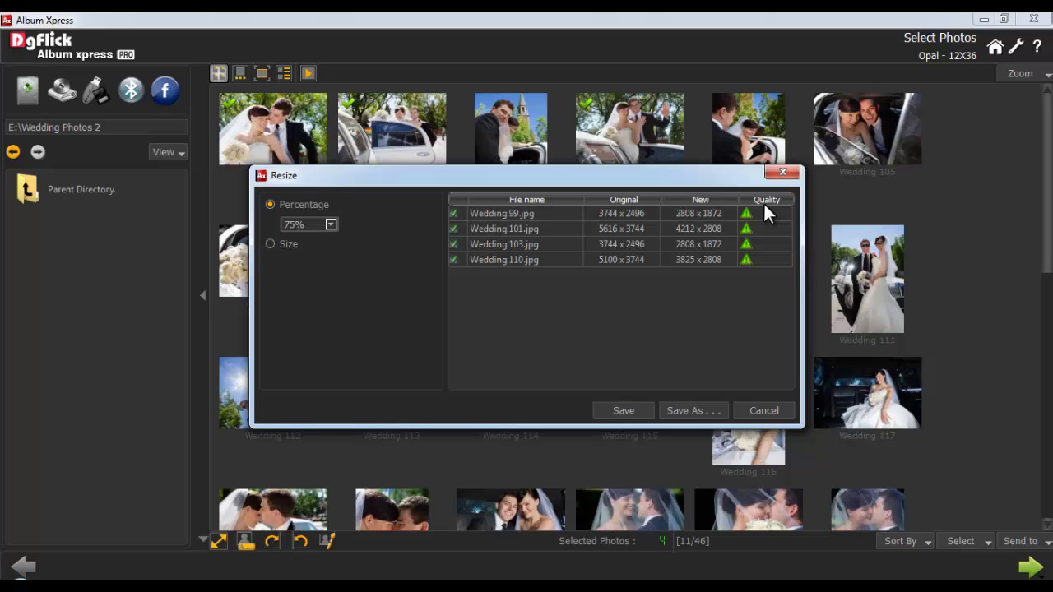
Switch resizing to print size with the Medium Print 5 × 7 preset
{"action": "left_click", "coordinate": [269, 244]}
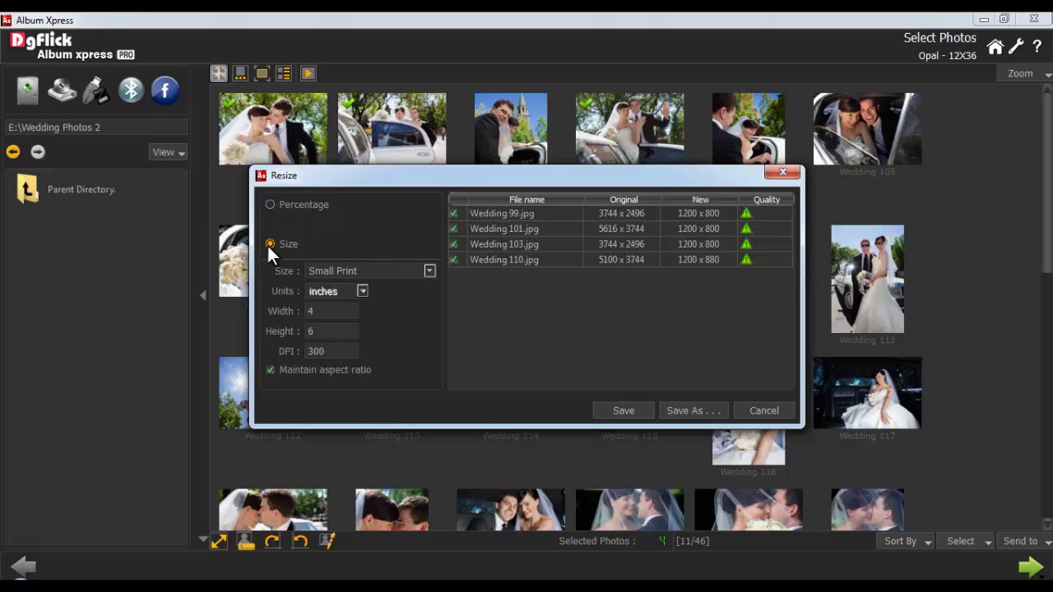
{"action": "left_click", "coordinate": [409, 267]}
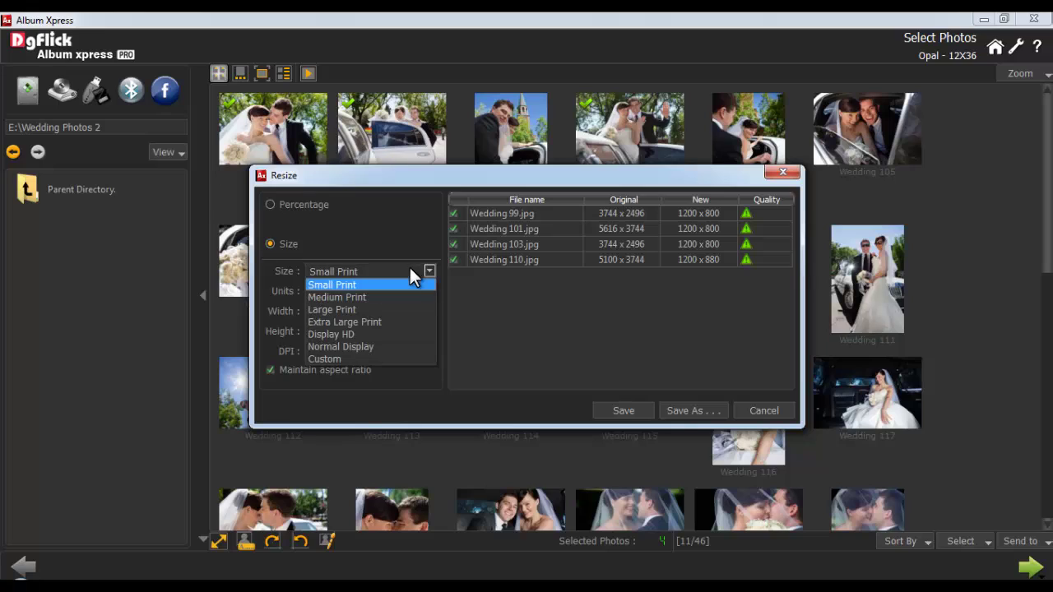
{"action": "left_click", "coordinate": [388, 297]}
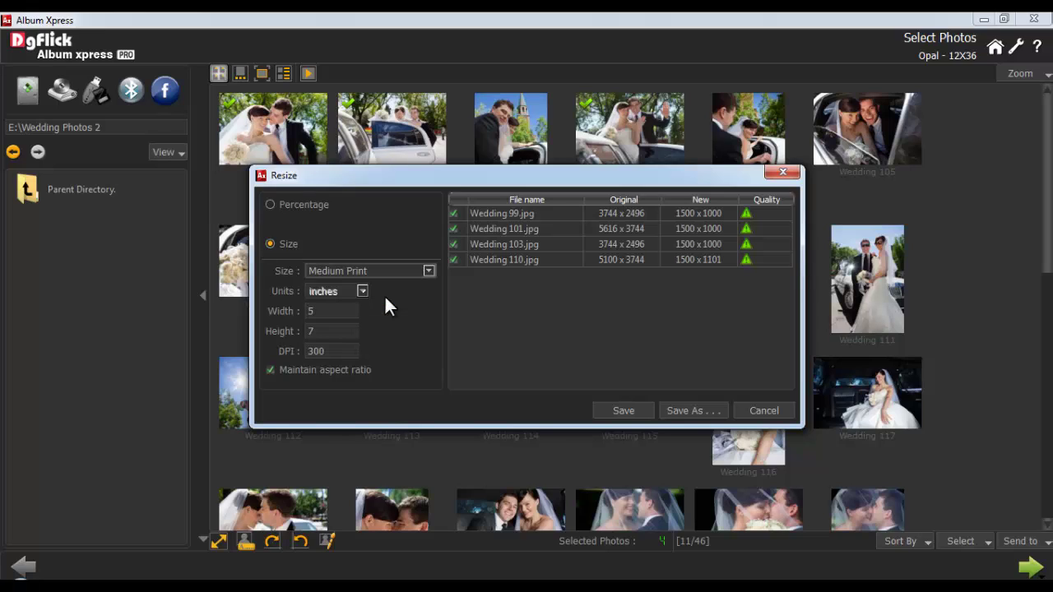
Change the size preset to Custom at 5 × 7 inches, 300 DPI, keeping inches
{"action": "left_click", "coordinate": [387, 271]}
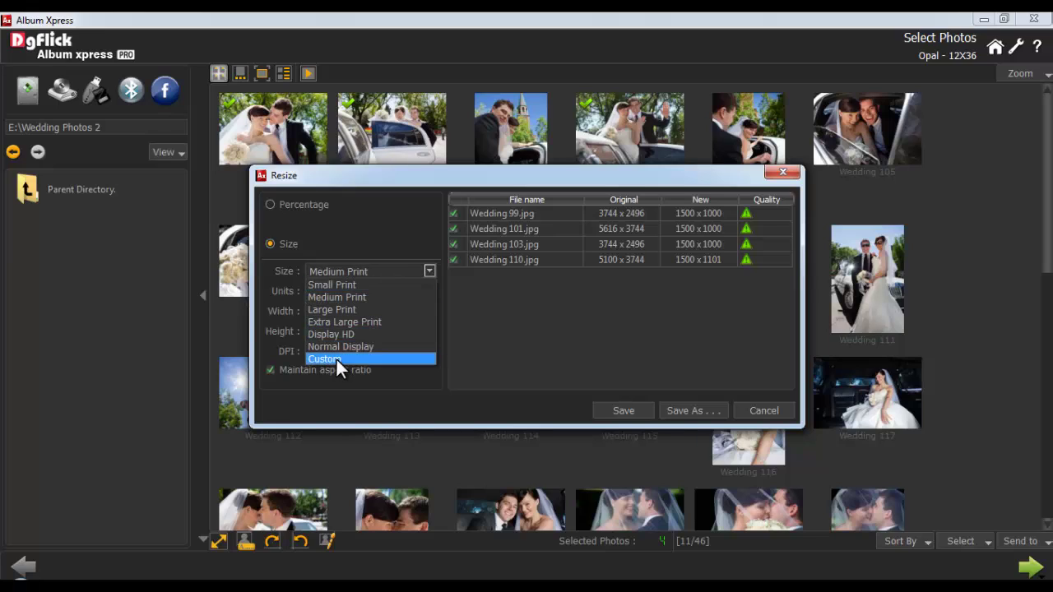
{"action": "left_click", "coordinate": [337, 359]}
{"action": "left_click", "coordinate": [312, 312]}
{"action": "left_click", "coordinate": [313, 332]}
{"action": "left_click", "coordinate": [329, 351]}
{"action": "left_click", "coordinate": [362, 291]}
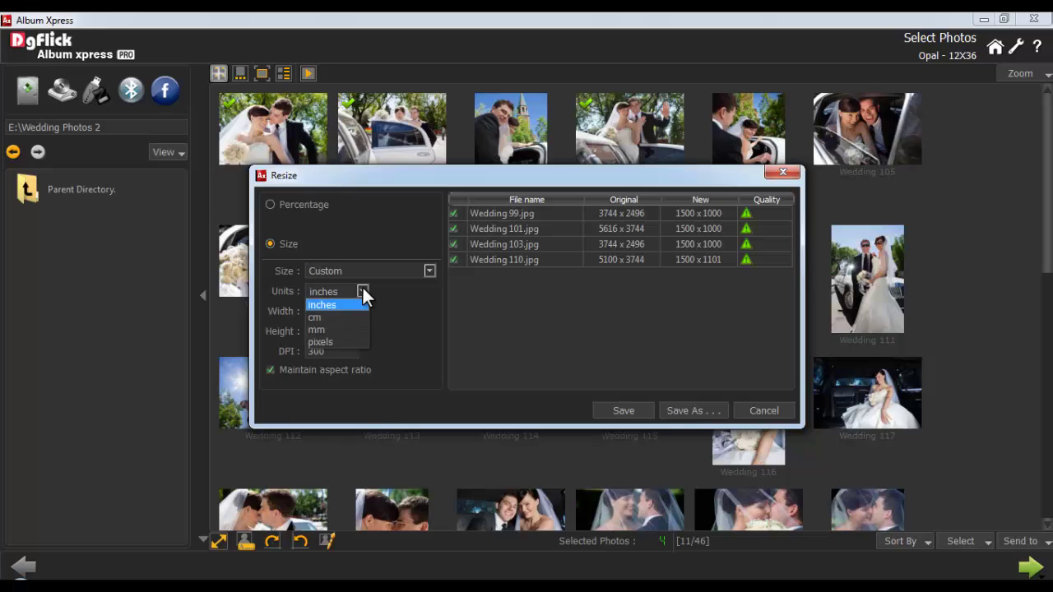
{"action": "left_click", "coordinate": [362, 288]}
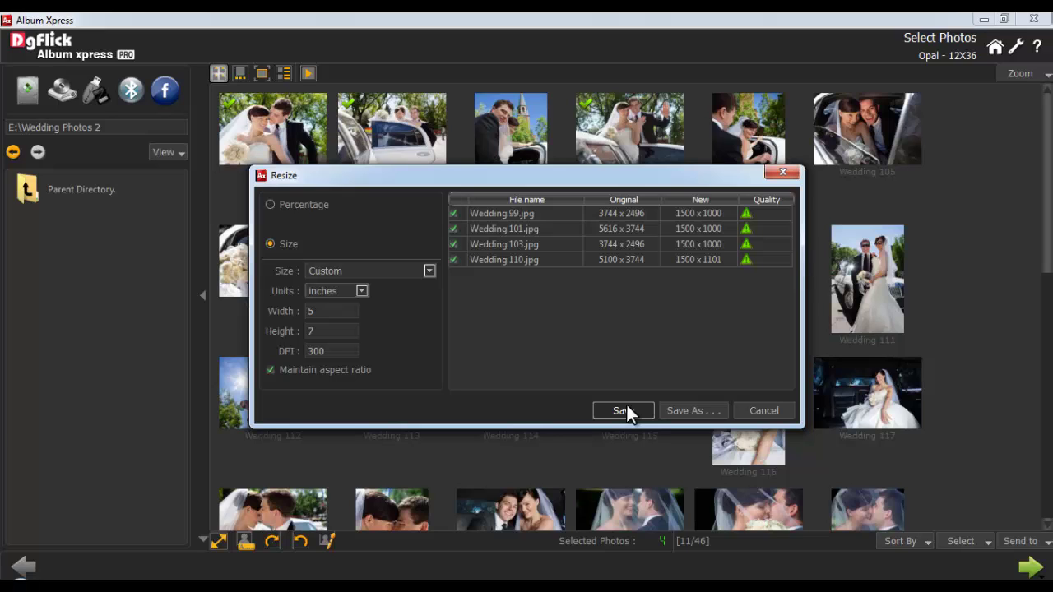
Save the _Resize copies, then rename the originals with format Photo_## starting from 1
{"action": "left_click", "coordinate": [692, 411]}
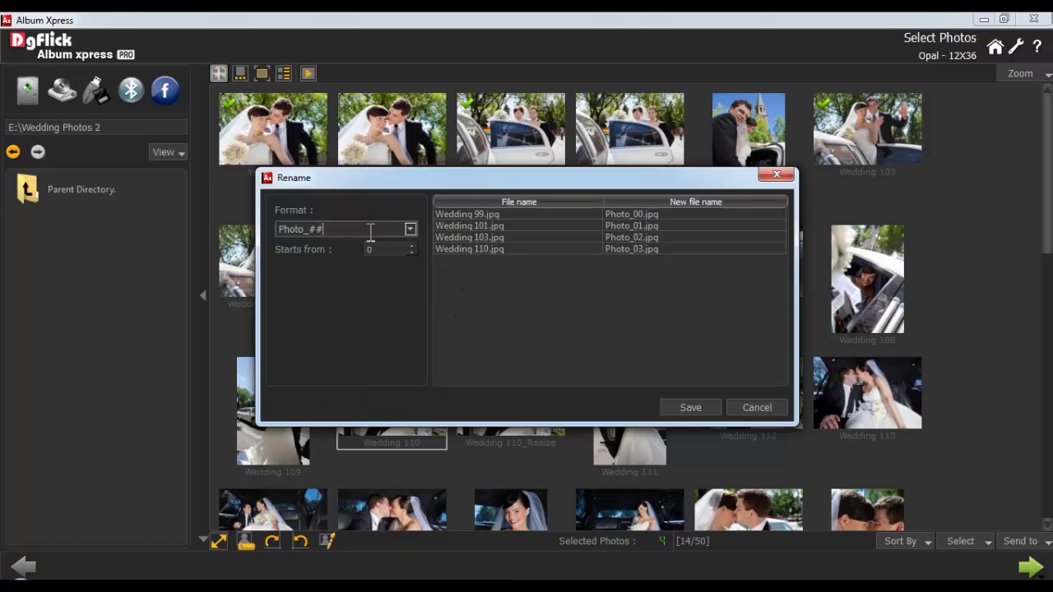
{"action": "left_click_drag", "start_coordinate": [354, 229], "coordinate": [270, 229]}
{"action": "left_click", "coordinate": [408, 245]}
{"action": "left_click", "coordinate": [700, 210]}
{"action": "left_click", "coordinate": [691, 407]}
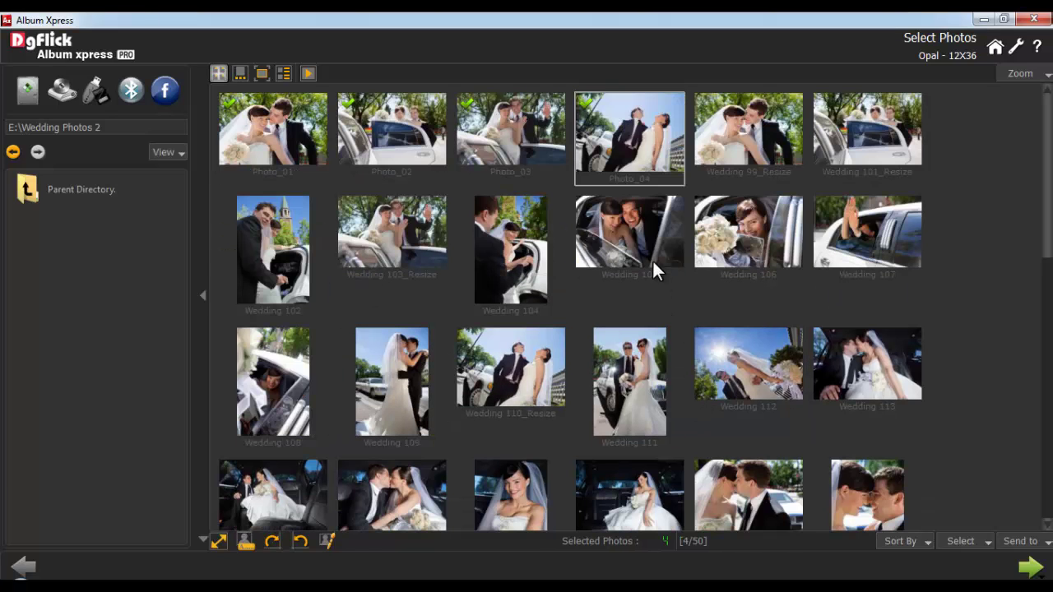
Check the sort options unchanged, then tick Wedding 119 using Individual selection
{"action": "left_click", "coordinate": [900, 541]}
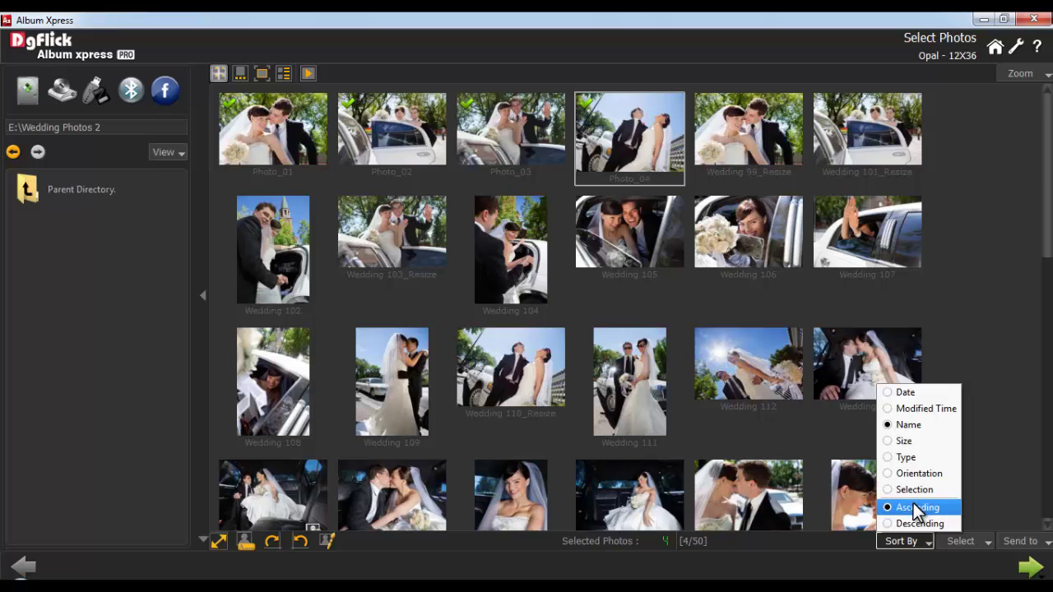
{"action": "left_click", "coordinate": [904, 543]}
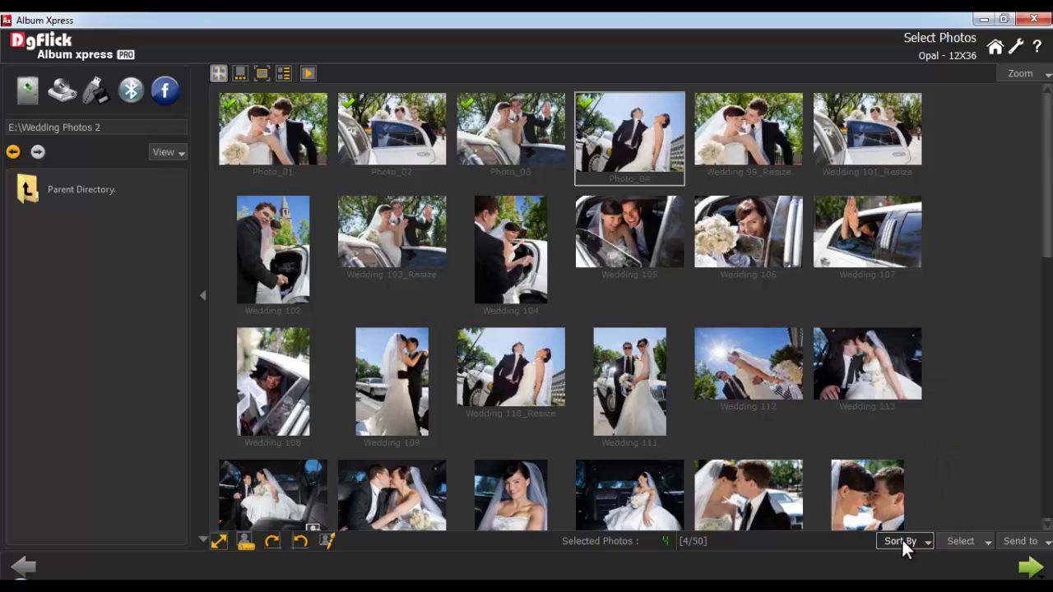
{"action": "left_click", "coordinate": [953, 538]}
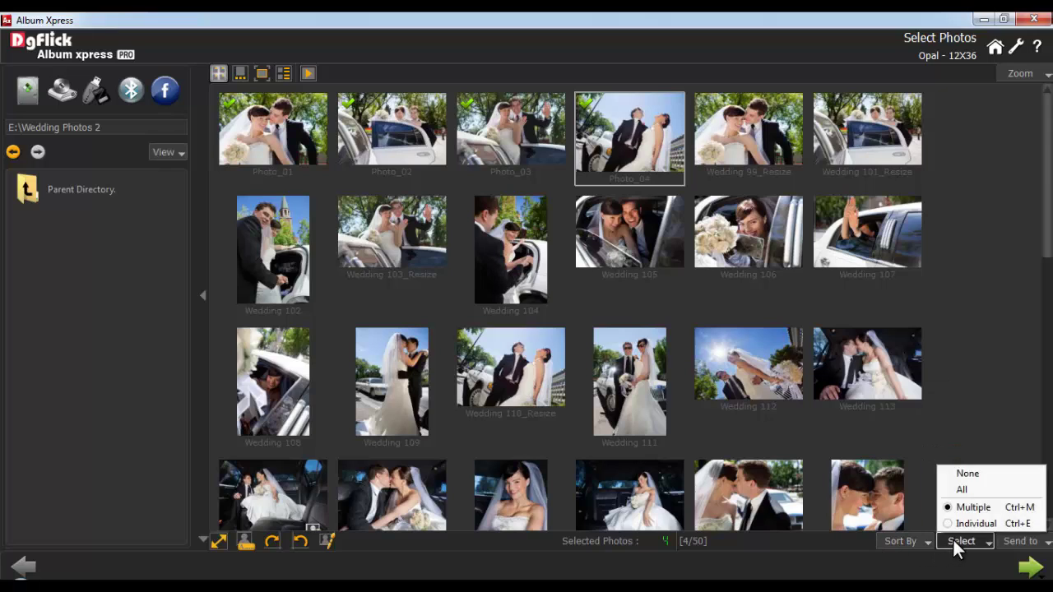
{"action": "left_click", "coordinate": [962, 520]}
{"action": "scroll", "coordinate": [740, 428], "scroll_direction": "down", "scroll_amount": 1}
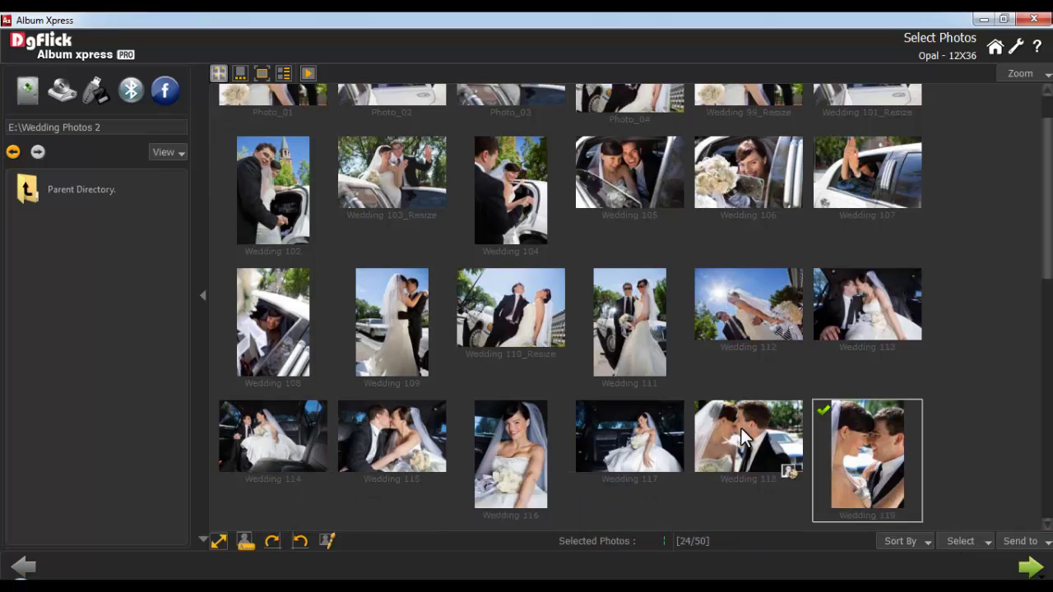
{"action": "left_click", "coordinate": [740, 428]}
Marquee-select Wedding 114 to 117 in Multiple mode and bring up the Send to options
{"action": "left_click", "coordinate": [963, 541]}
{"action": "left_click", "coordinate": [965, 507]}
{"action": "left_click_drag", "start_coordinate": [961, 434], "coordinate": [323, 441]}
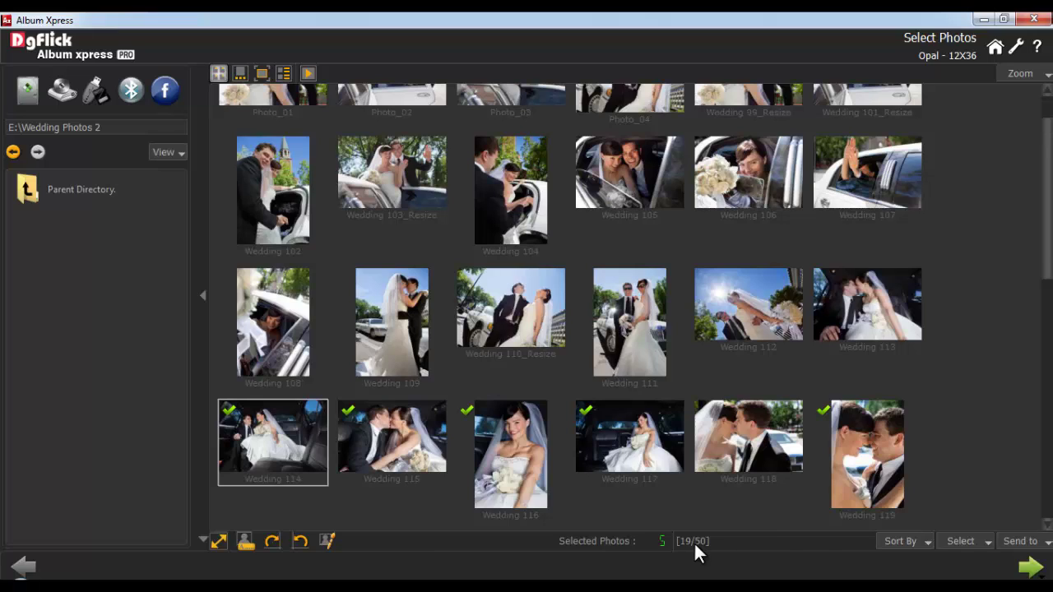
{"action": "left_click", "coordinate": [1018, 540]}
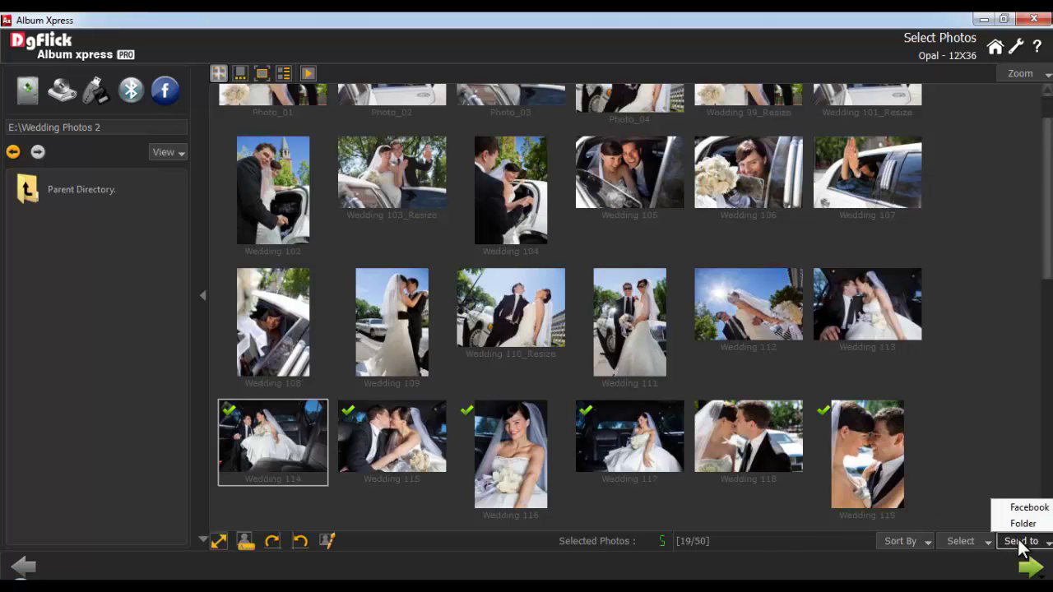